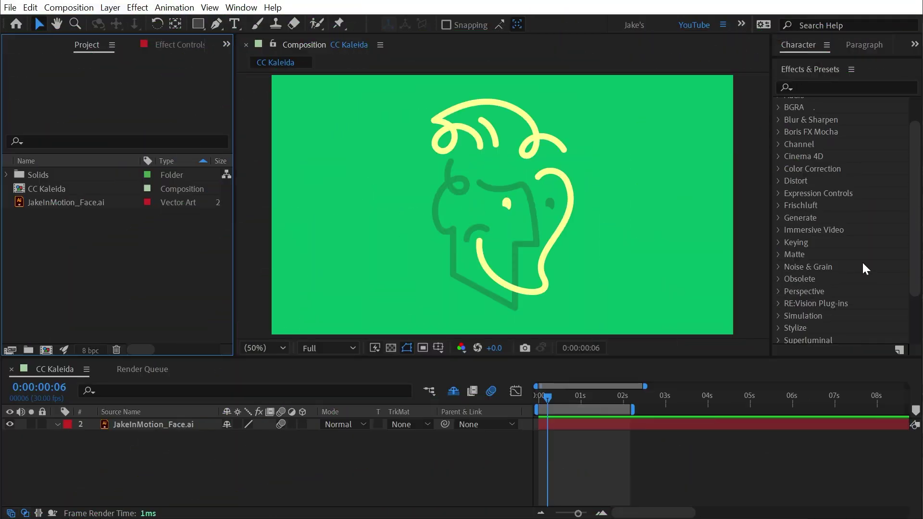
Apply CC Kaleida from Stylize to the face layer, then delete it again
scroll(853, 255, "down", 3)
left_click(778, 262)
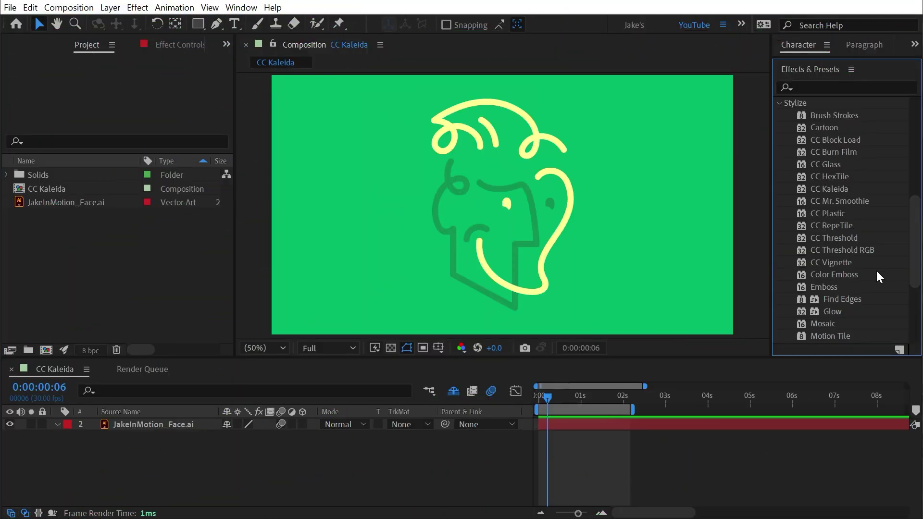
left_click_drag(837, 190, 526, 252)
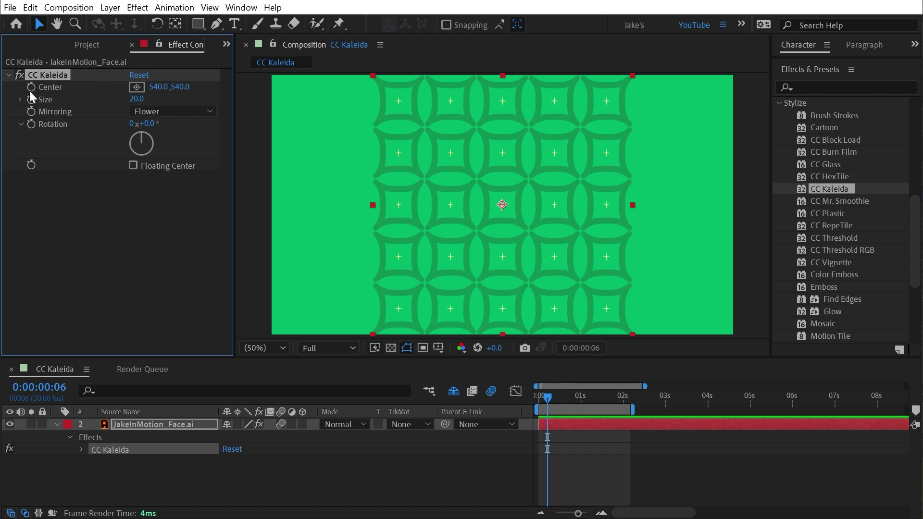
key("Delete")
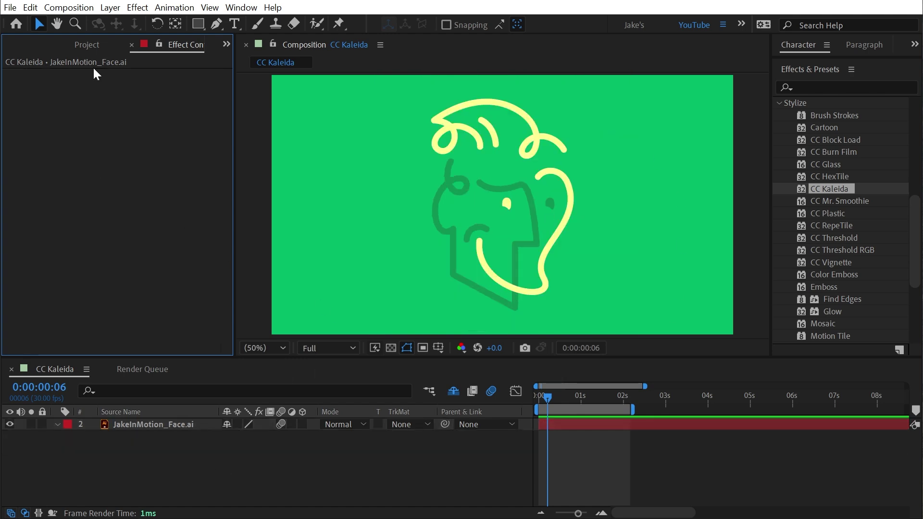
Create Adjustment Layer 6 and reapply CC Kaleida to it with Ctrl+Alt+Shift+E
left_click(111, 7)
mouse_move(119, 24)
left_click(389, 112)
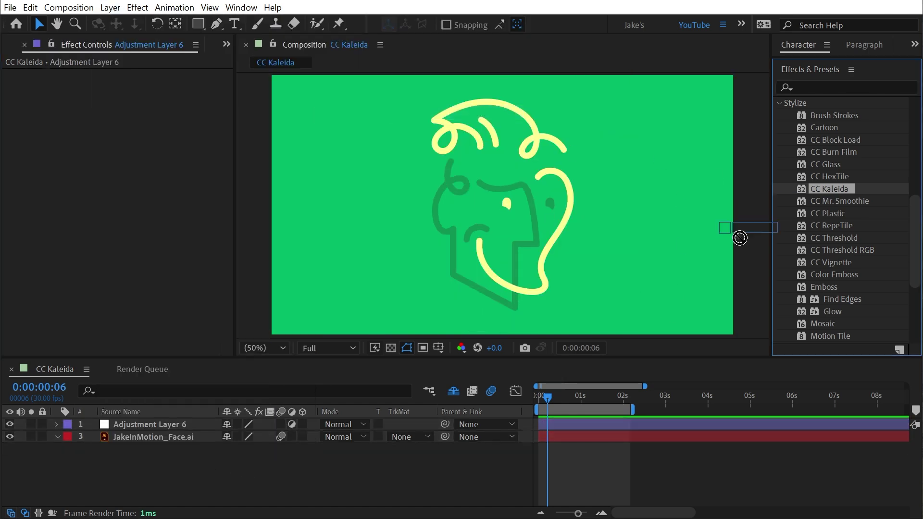
key("ctrl+alt+shift+e")
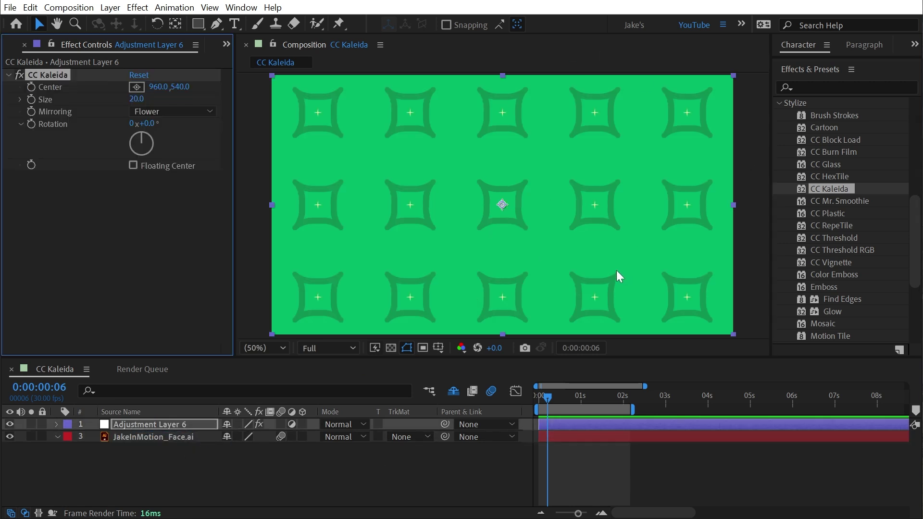
Hide the adjustment layer and apply Solid Composite to the JakeInMotion_Face layer
left_click(148, 438)
left_click(9, 424)
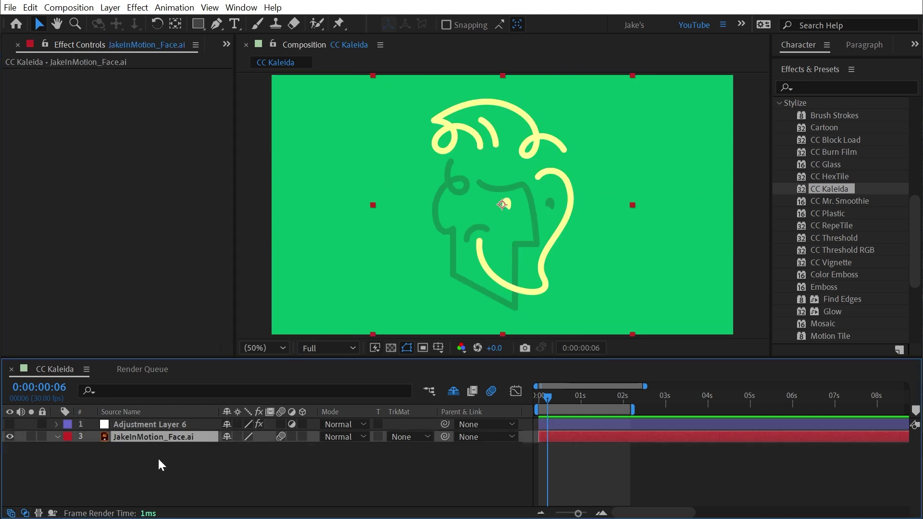
left_click(811, 89)
type("solid")
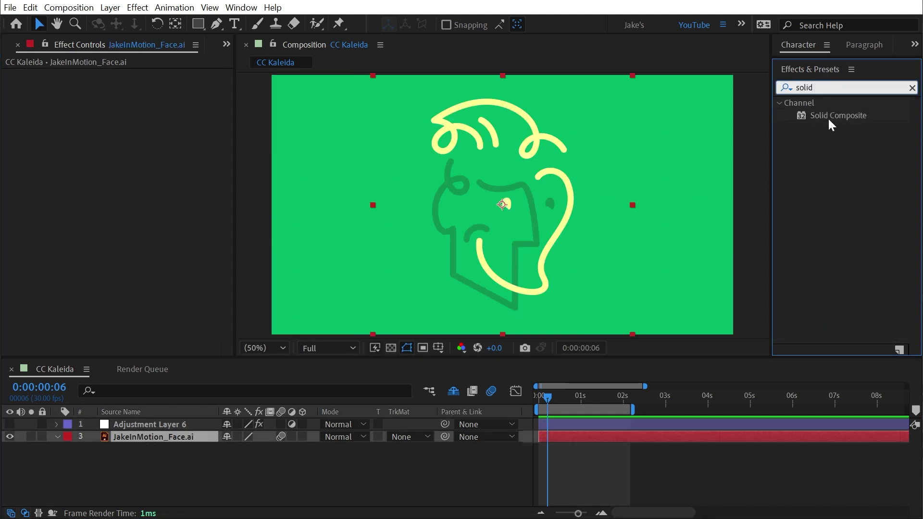
left_click_drag(832, 121, 551, 176)
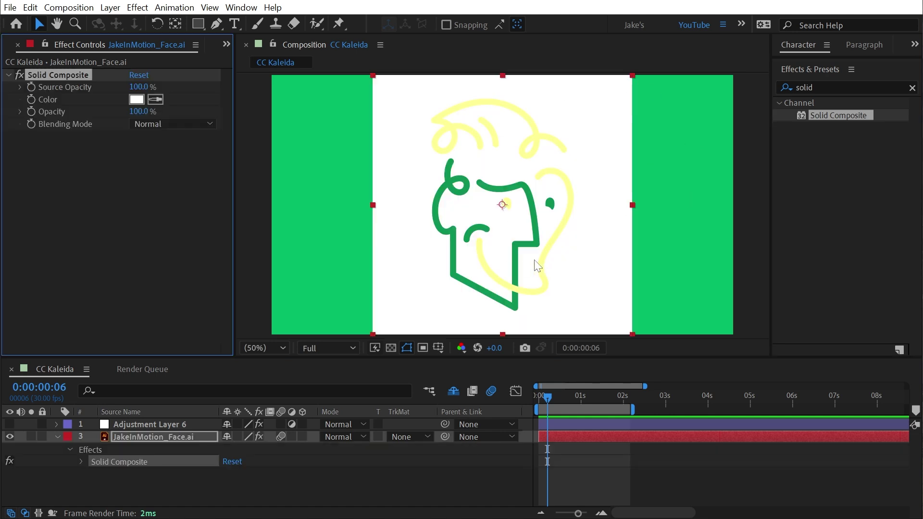
Unhide the kaleidoscope layer and shrink the face layer so small mirrored faces tile
left_click(10, 424)
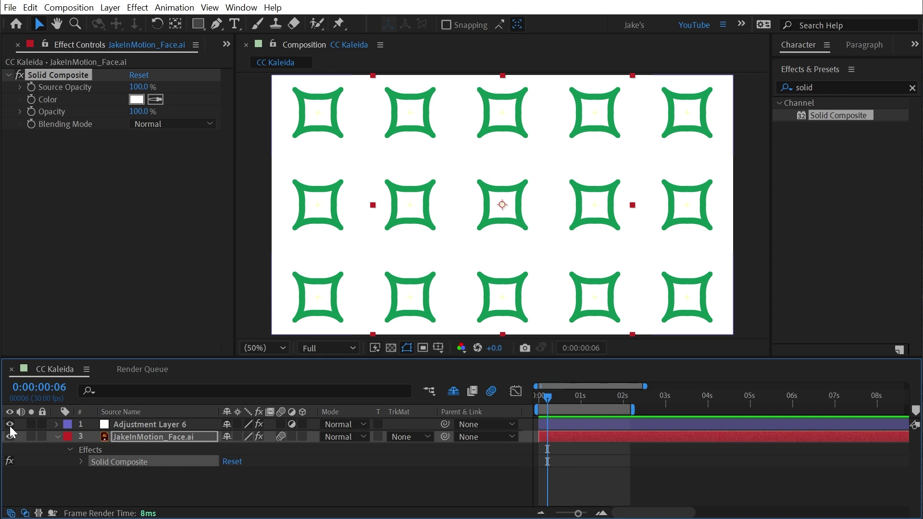
left_click_drag(632, 205, 542, 201)
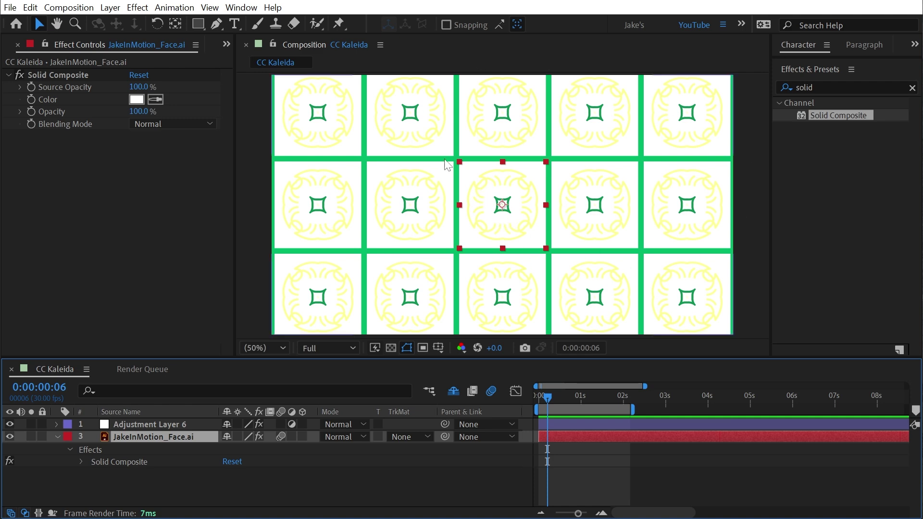
left_click_drag(546, 160, 500, 181)
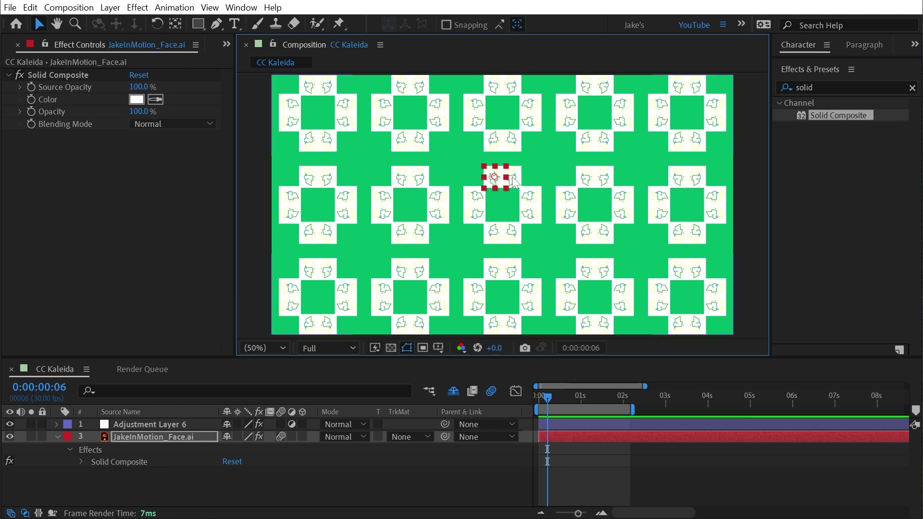
key("slash")
scroll(500, 175, "up", 2)
key("h")
mouse_move(552, 149)
left_mouse_down()
mouse_move(548, 230)
mouse_move(549, 164)
left_mouse_up()
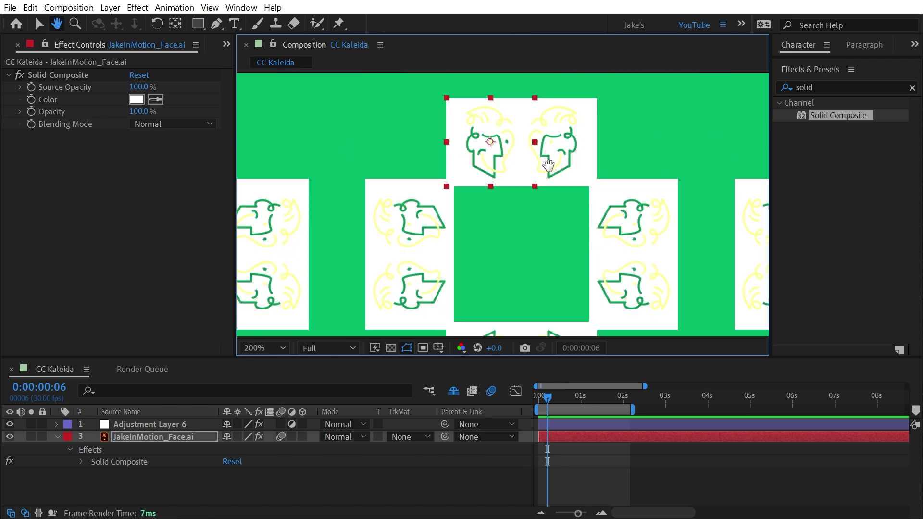
Change the Solid Composite background colour to dark grey
left_click(137, 99)
left_click_drag(72, 414, 2, 505)
left_click(333, 356)
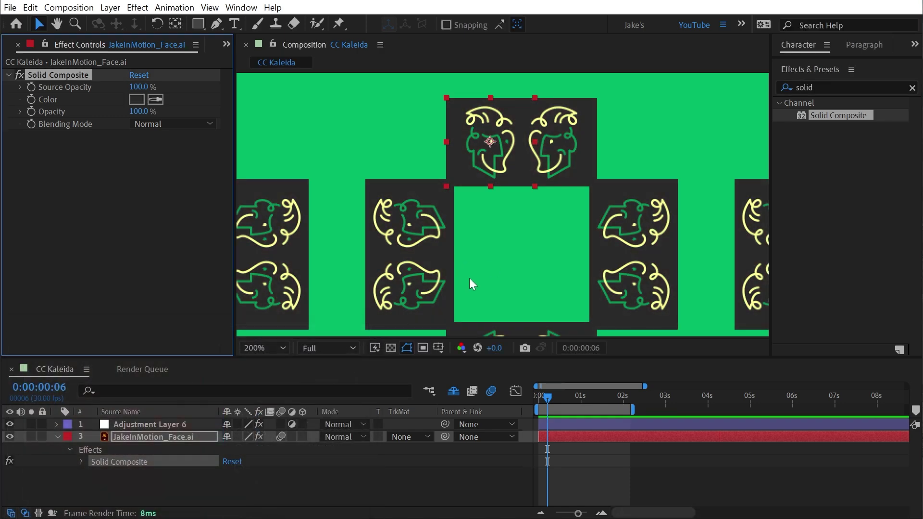
Scale up the face layer in the viewer so the faces tile densely
mouse_move(552, 280)
left_mouse_down()
mouse_move(586, 218)
mouse_move(550, 274)
left_mouse_up()
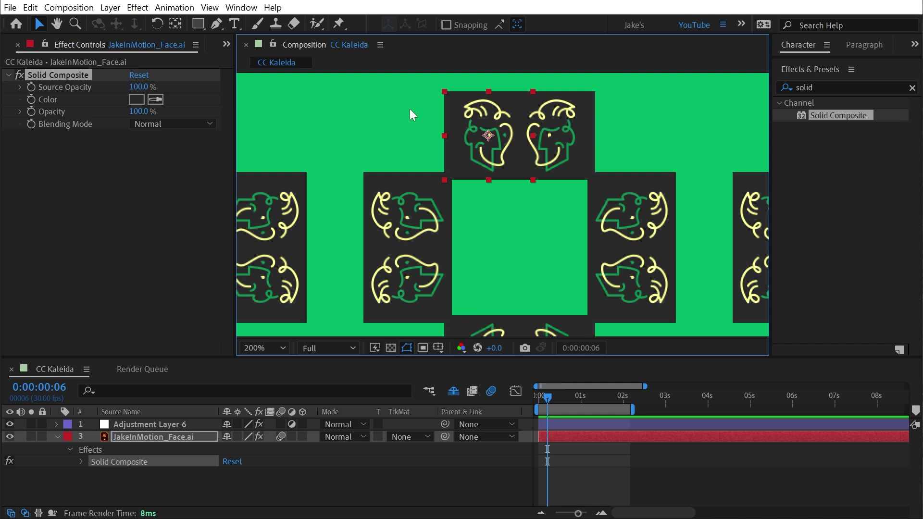
key("comma")
left_click_drag(496, 193, 480, 179)
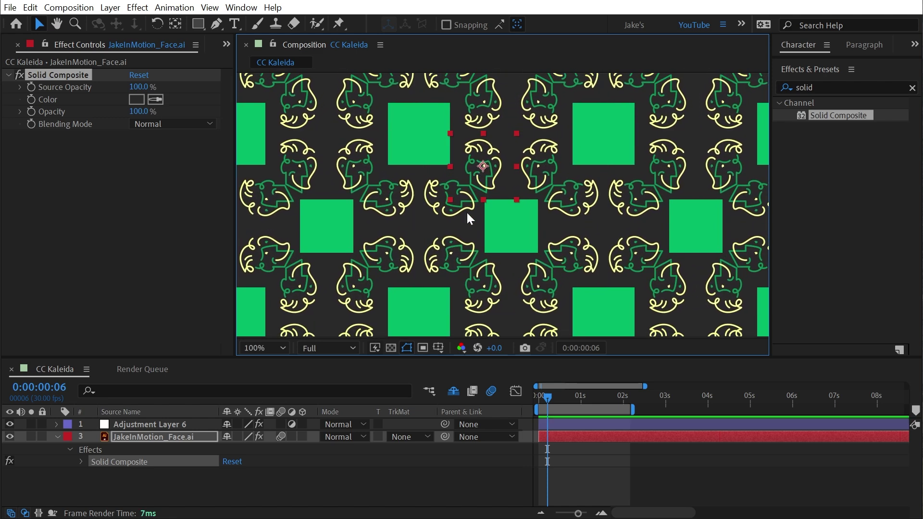
key("comma")
key("h")
left_click_drag(560, 138, 521, 104)
key("v")
key("period")
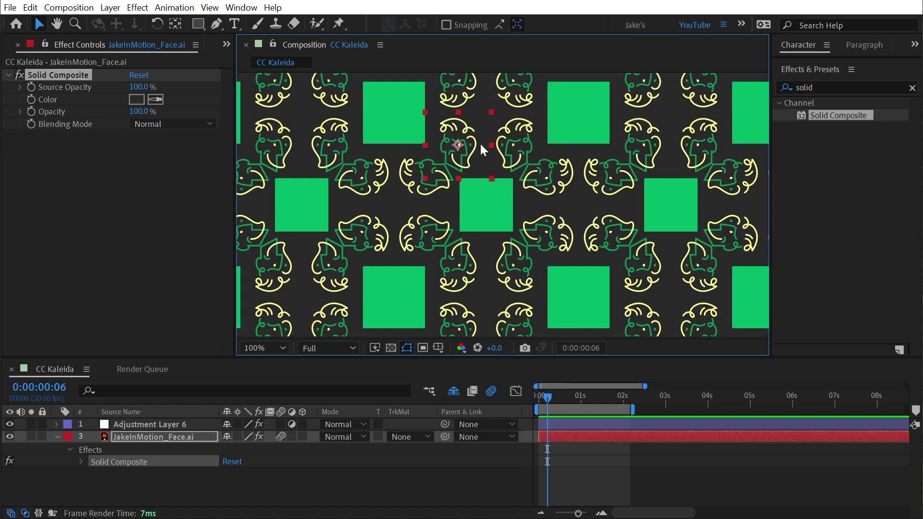
left_click(138, 427)
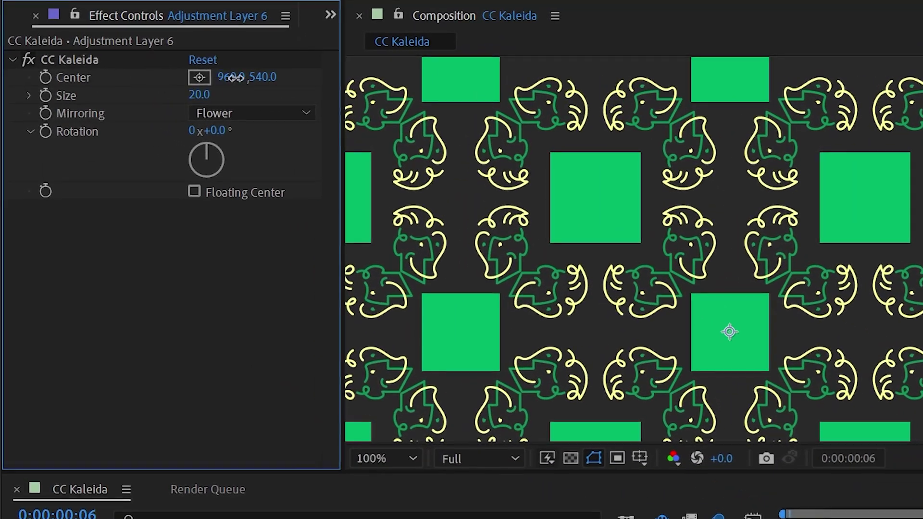
left_click_drag(232, 78, 331, 157)
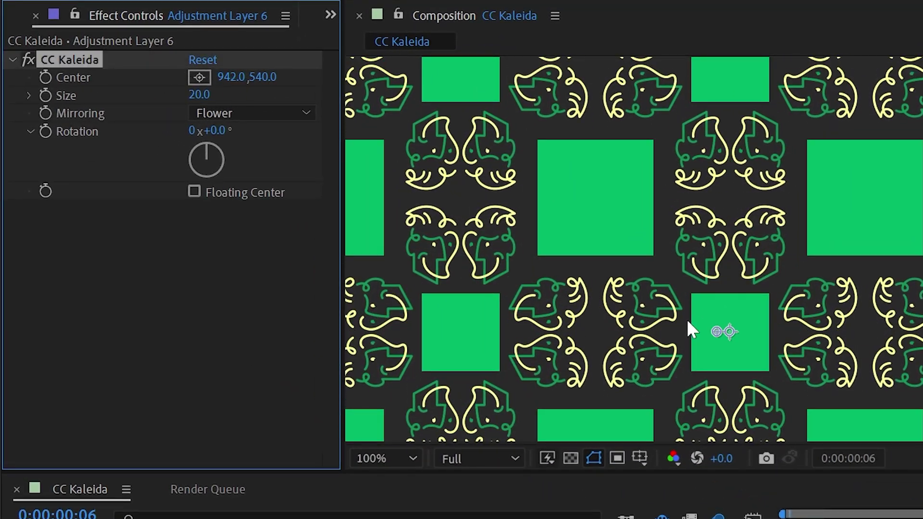
mouse_move(717, 332)
left_mouse_down()
mouse_move(772, 342)
mouse_move(769, 278)
mouse_move(677, 292)
mouse_move(661, 332)
mouse_move(747, 342)
mouse_move(748, 319)
mouse_move(722, 334)
mouse_move(725, 314)
mouse_move(822, 356)
mouse_move(719, 356)
mouse_move(730, 319)
mouse_move(725, 332)
left_mouse_up()
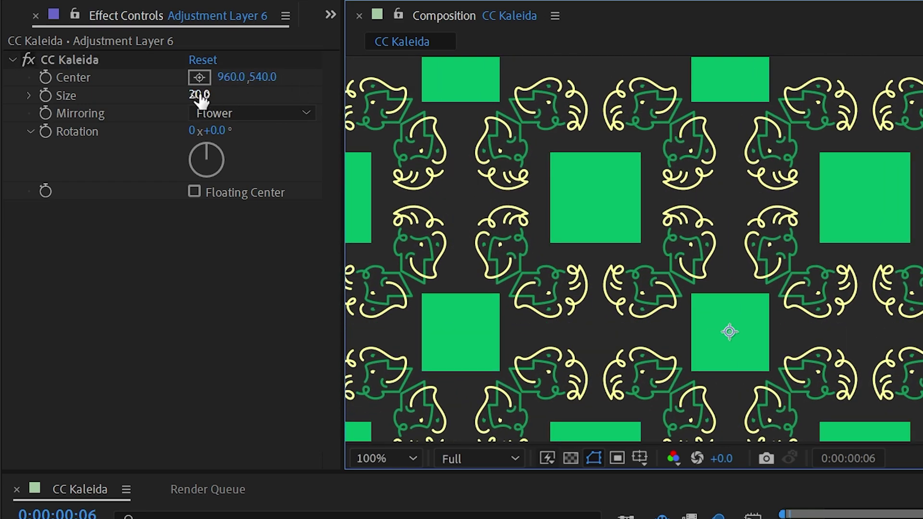
Scrub CC Kaleida Size to 33.6 and move the face layer into face columns around green squares
left_click_drag(200, 96, 270, 109)
scroll(870, 180, "down", 1)
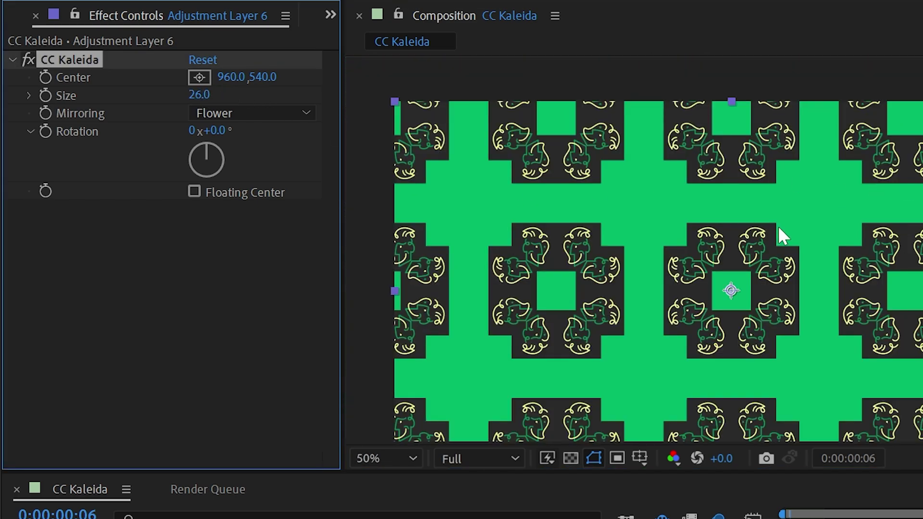
left_click_drag(199, 95, 282, 93)
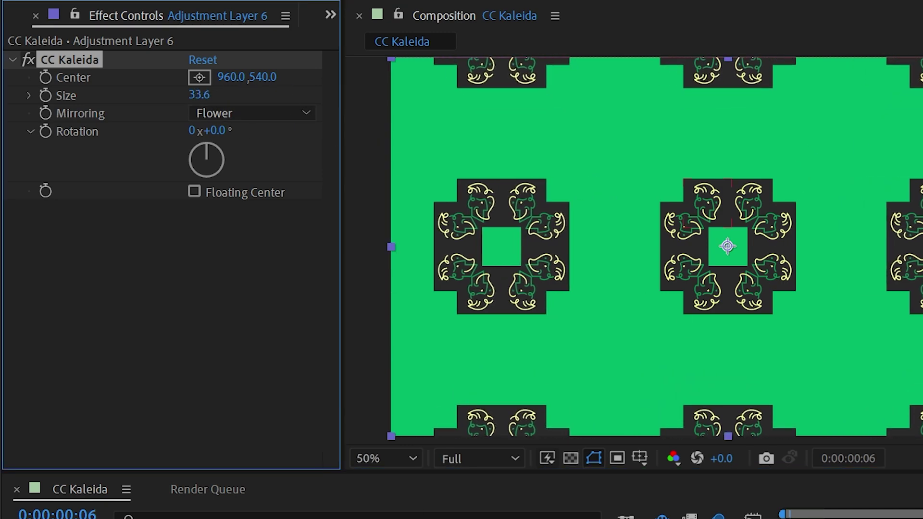
left_click(762, 190)
left_click_drag(730, 200, 701, 175)
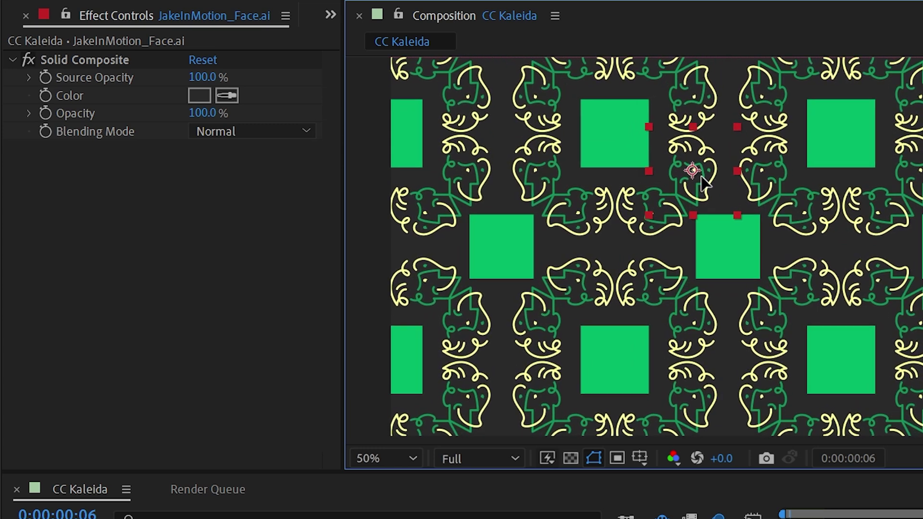
left_click(841, 299)
left_click(244, 112)
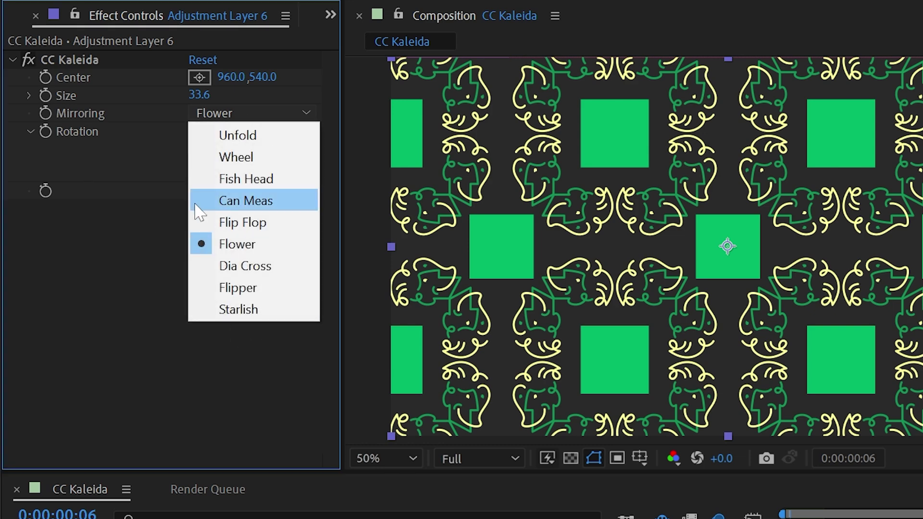
left_click(91, 112)
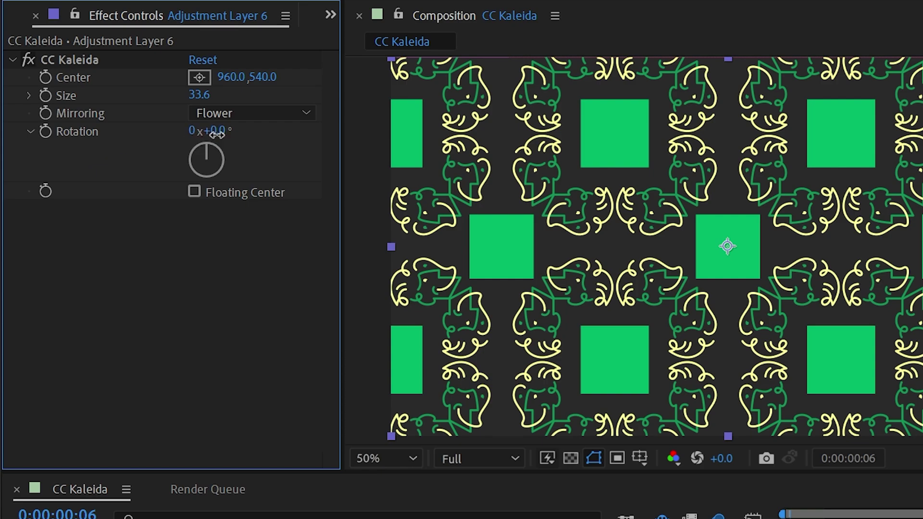
left_click_drag(216, 131, 196, 196)
Toggle Floating Center and drag the kaleidoscope centre to 1066,612 for flower-like face rosettes
left_click(194, 191)
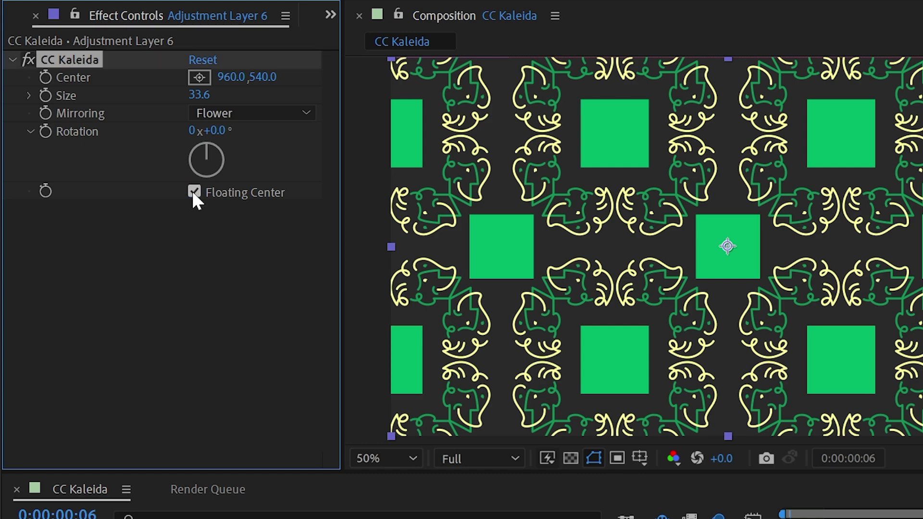
left_click_drag(716, 245, 753, 257)
left_click(194, 192)
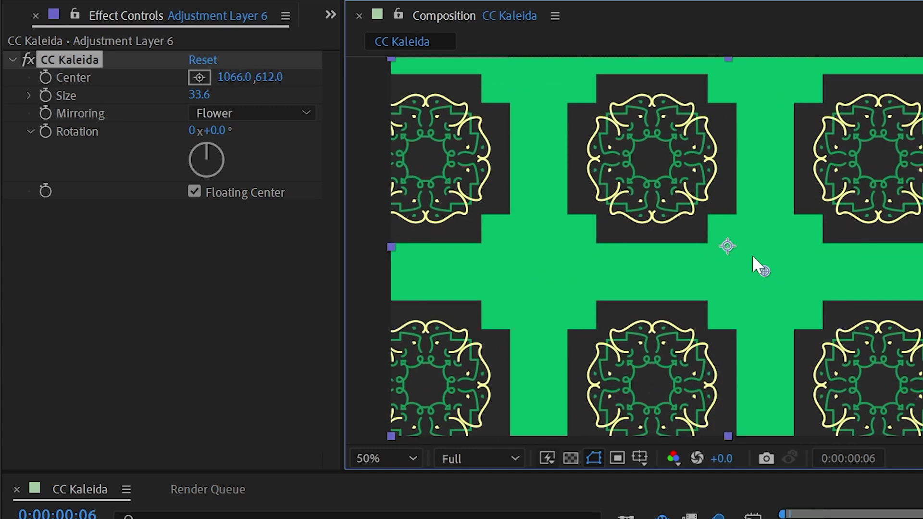
Uncheck Floating Center, reset Center to 960,540, and set Mirroring to Unfold
left_click(250, 195)
right_click(82, 76)
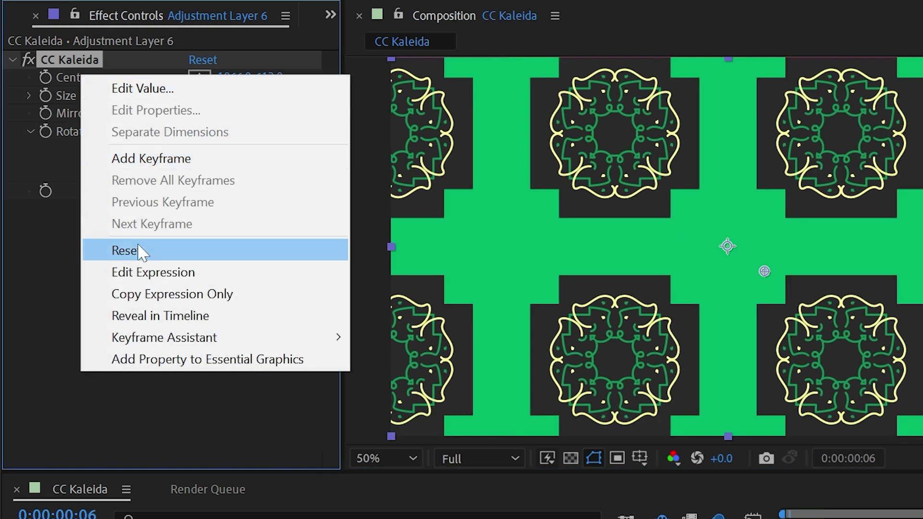
left_click(197, 250)
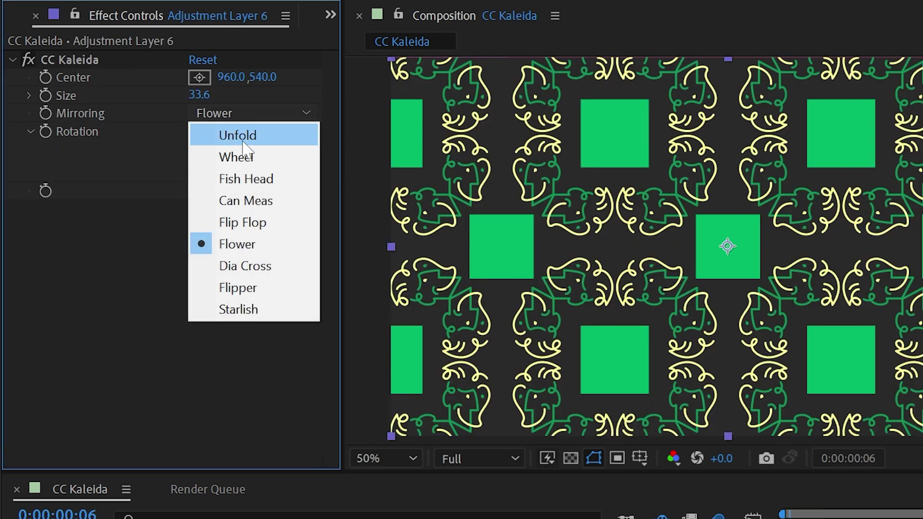
left_click(277, 140)
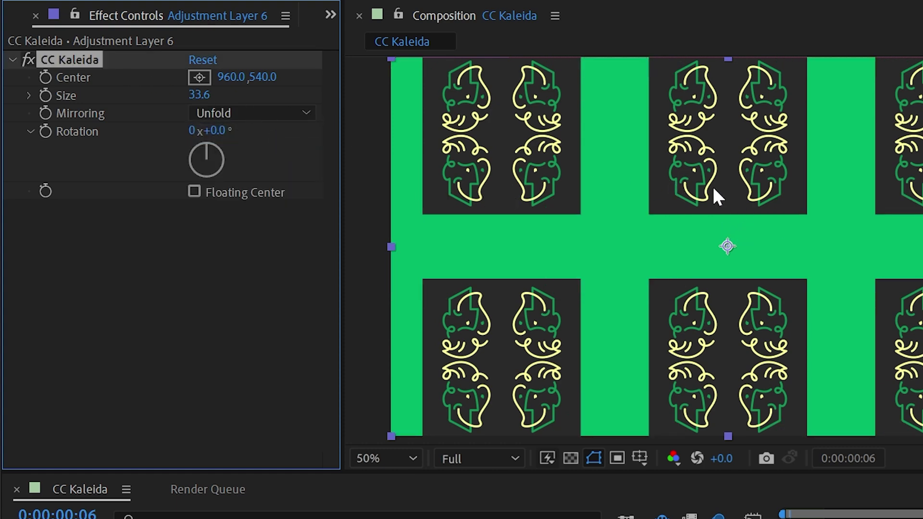
Move the face logo, then switch CC Kaleida Mirroring from Wheel to Fish Head
left_click_drag(650, 192, 677, 180)
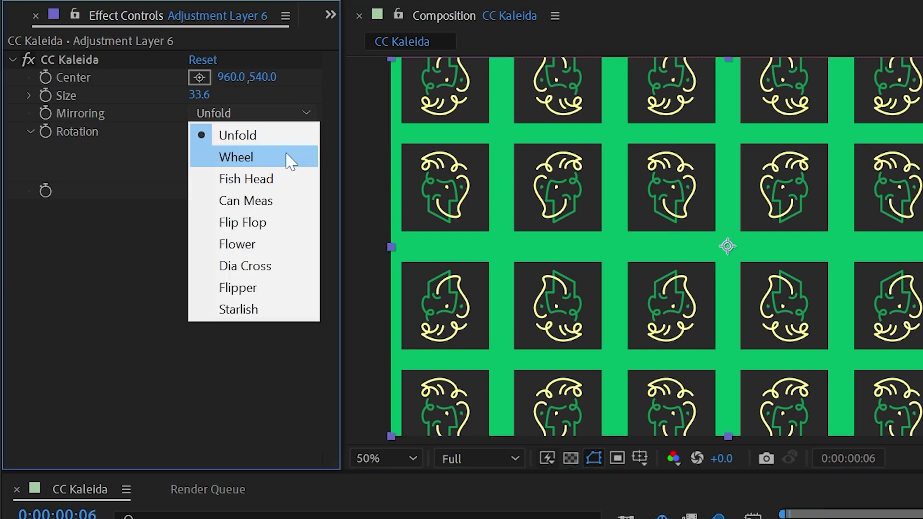
left_click(290, 155)
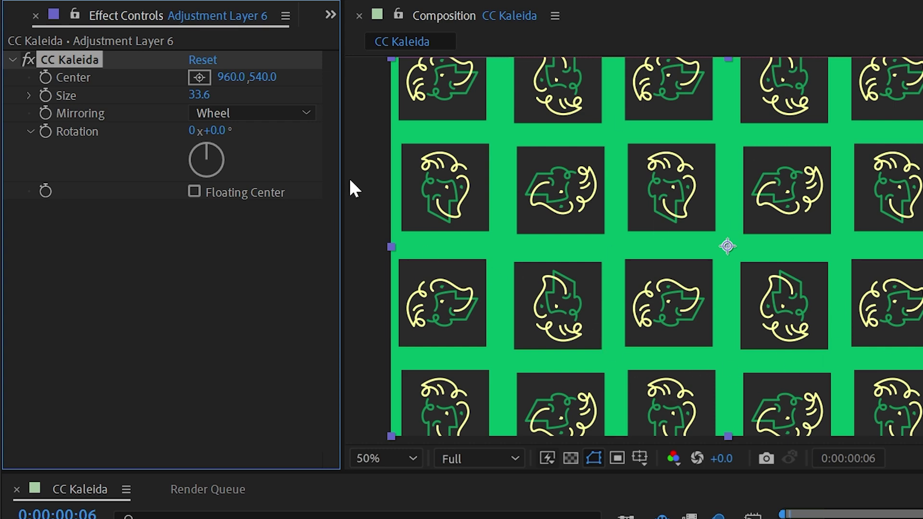
left_click(265, 113)
left_click(279, 176)
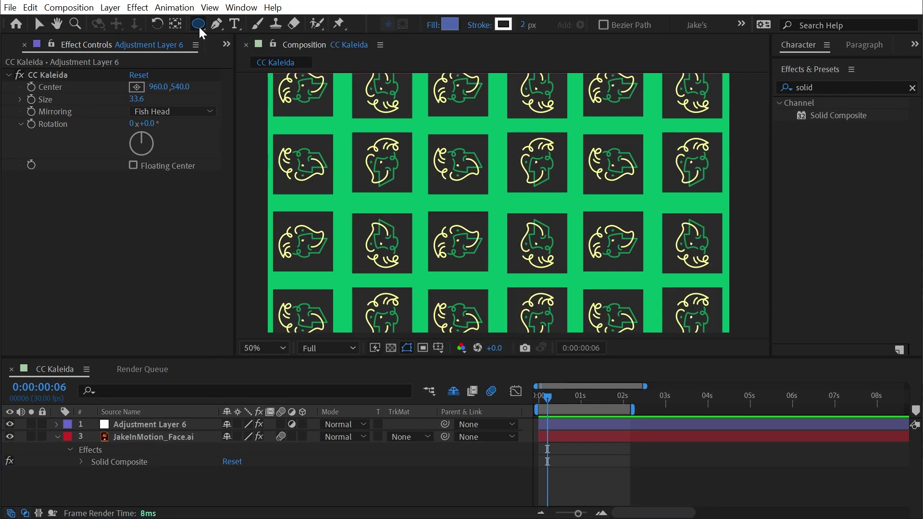
Add an ellipse shape layer and set its size to 200×200
double_click(198, 25)
key("u")
key("u")
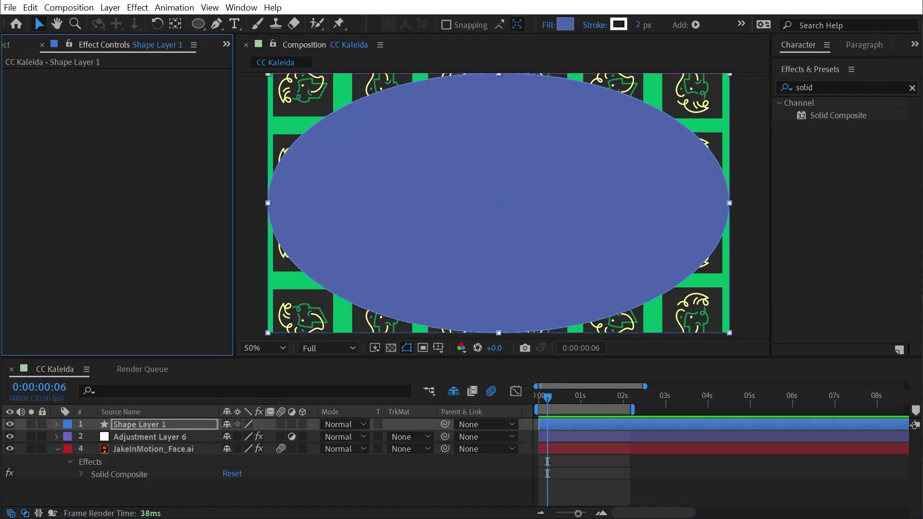
left_click(240, 473)
type("200")
key("Tab")
type("200")
key("Return")
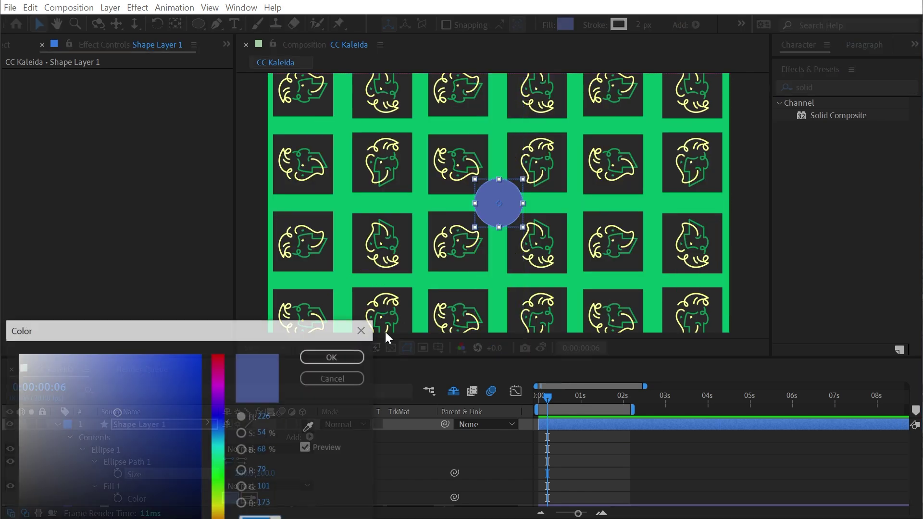
Fill the circle white, move it below Adjustment Layer 6, hide the face layer, and reposition it
left_click(21, 355)
left_click_drag(129, 330, 169, 231)
left_click(343, 253)
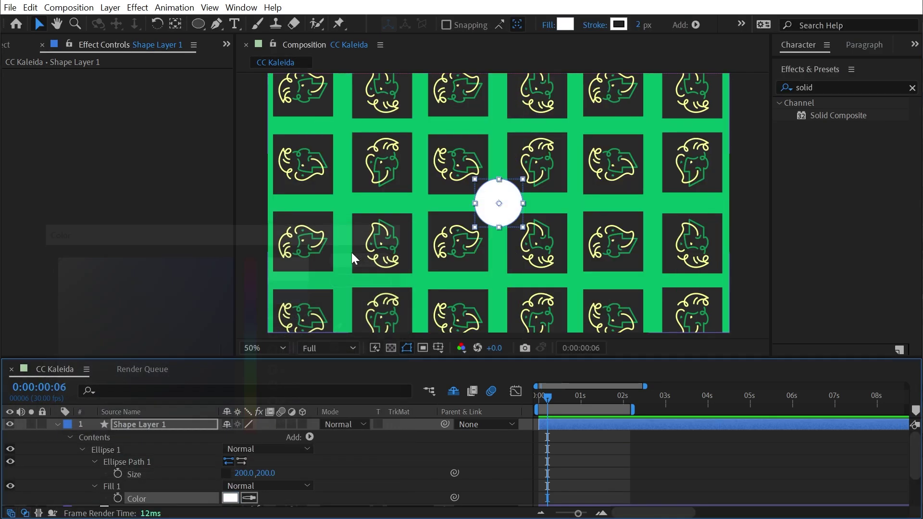
left_click(58, 424)
left_click_drag(90, 426, 131, 440)
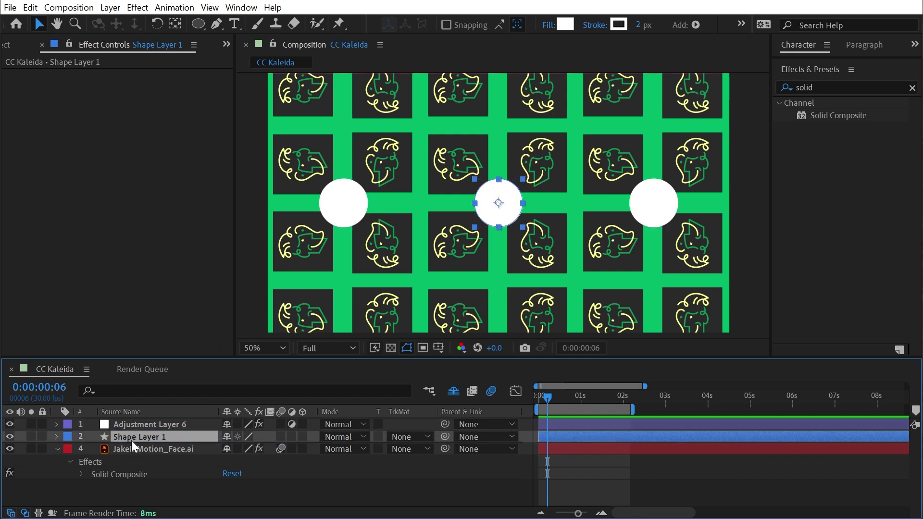
left_click(9, 448)
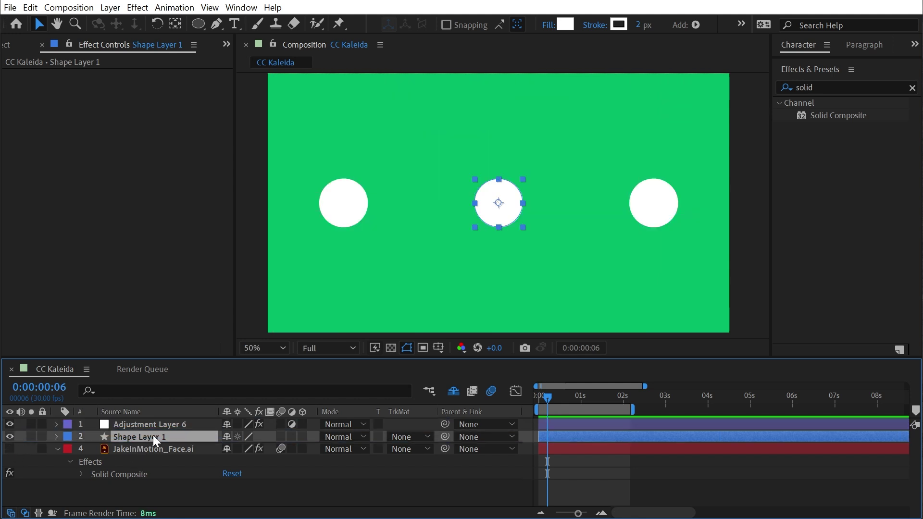
left_click_drag(505, 194, 474, 194)
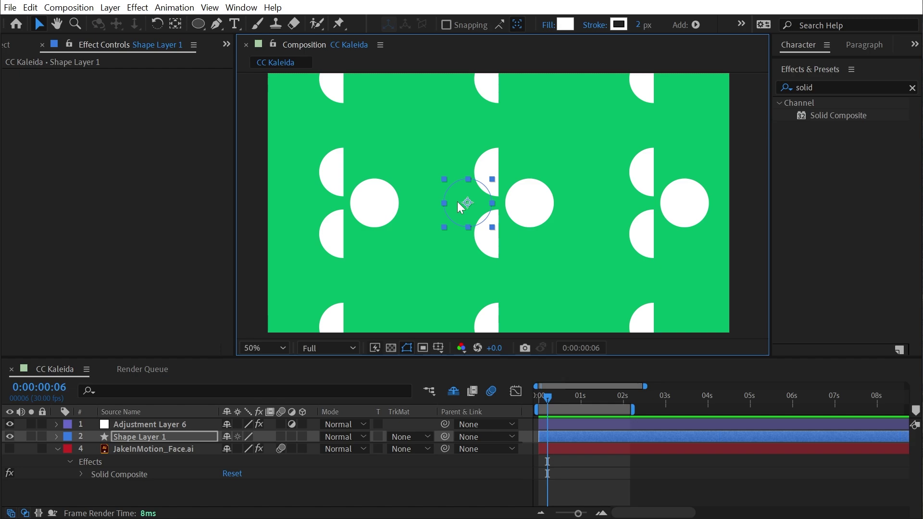
left_click_drag(457, 201, 476, 207)
Hide the circle layer, show the face layer, and select Adjustment Layer 6
left_click(9, 436)
left_click(9, 448)
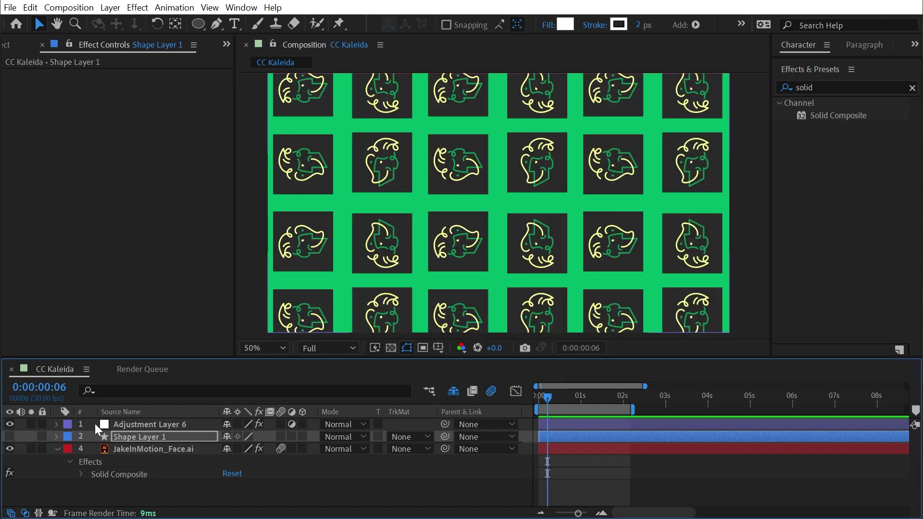
left_click(120, 411)
left_click(140, 424)
Set Mirroring to Can Meas, compare it with Fish Head, then return to Can Meas
left_click(192, 111)
left_click(197, 171)
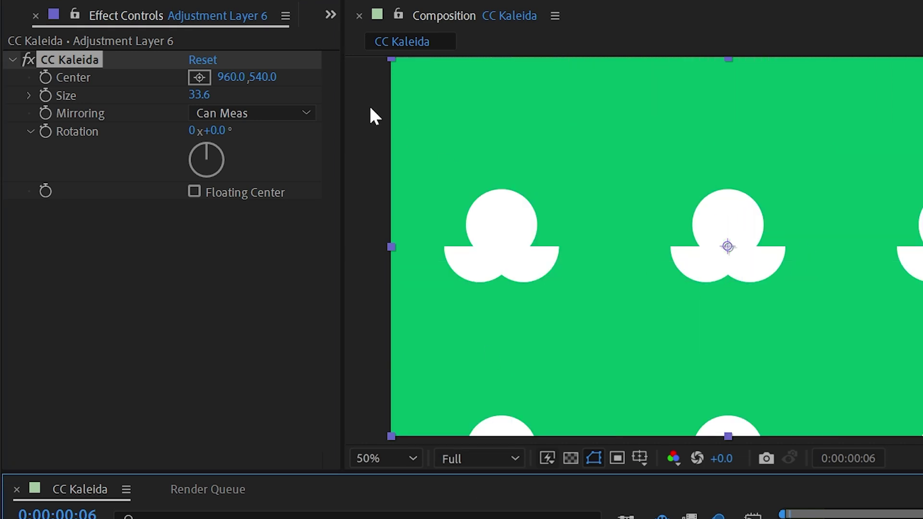
left_click(273, 115)
left_click(282, 174)
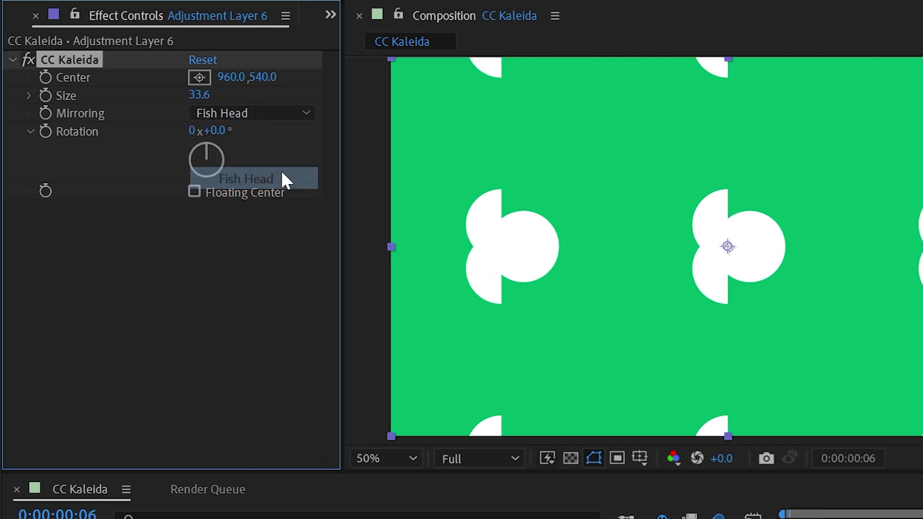
left_click(289, 113)
left_click(298, 200)
left_click(706, 246)
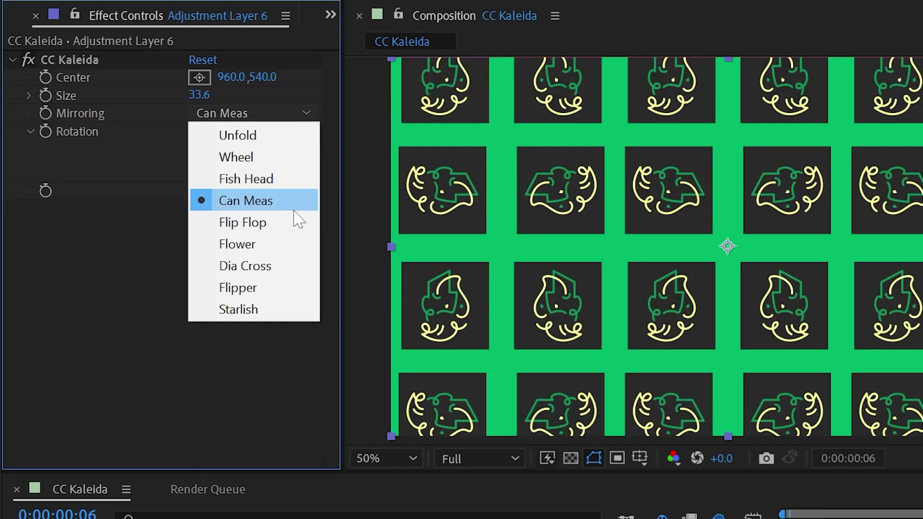
Cycle Mirroring through Flip Flop, Dia Cross and Flipper, nudging the face logo up and left
left_click(297, 214)
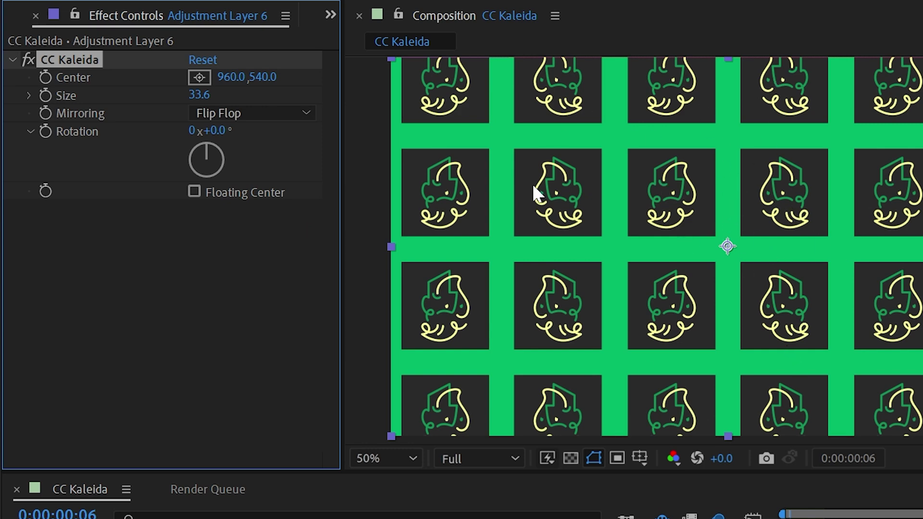
left_click(298, 113)
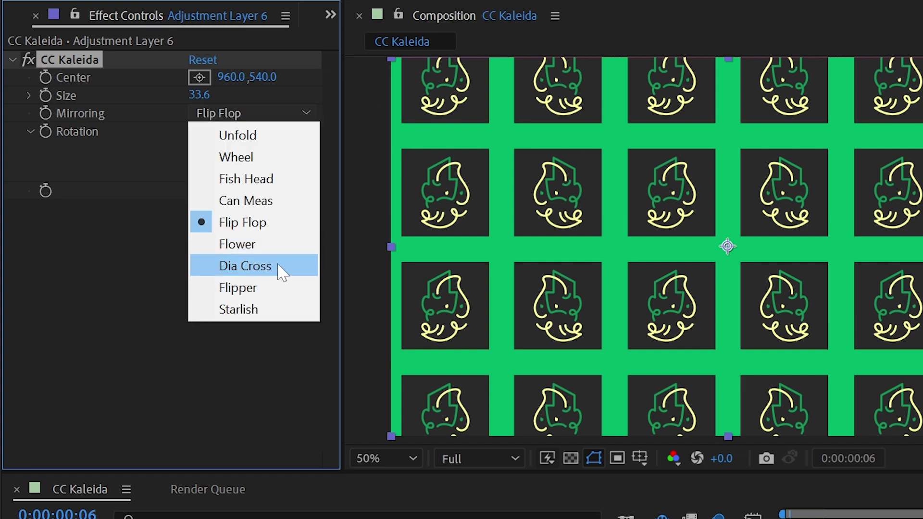
left_click(242, 268)
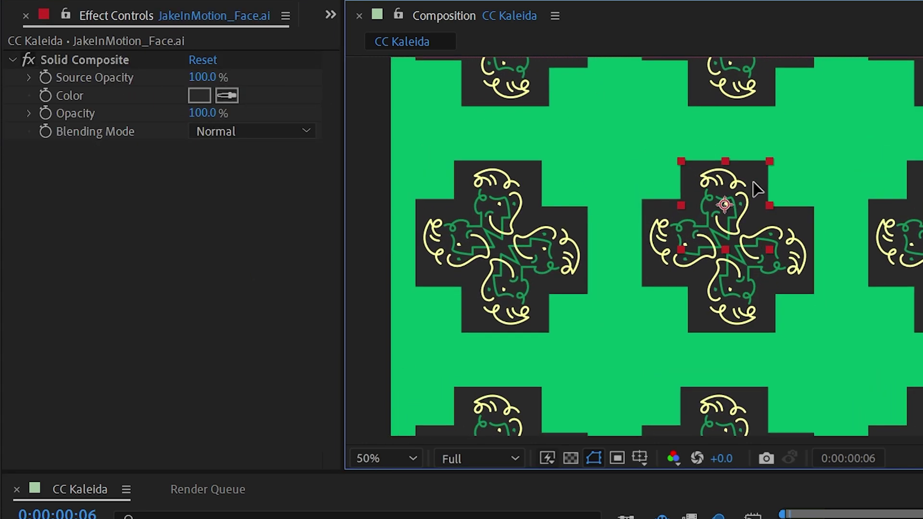
left_click_drag(752, 182, 752, 172)
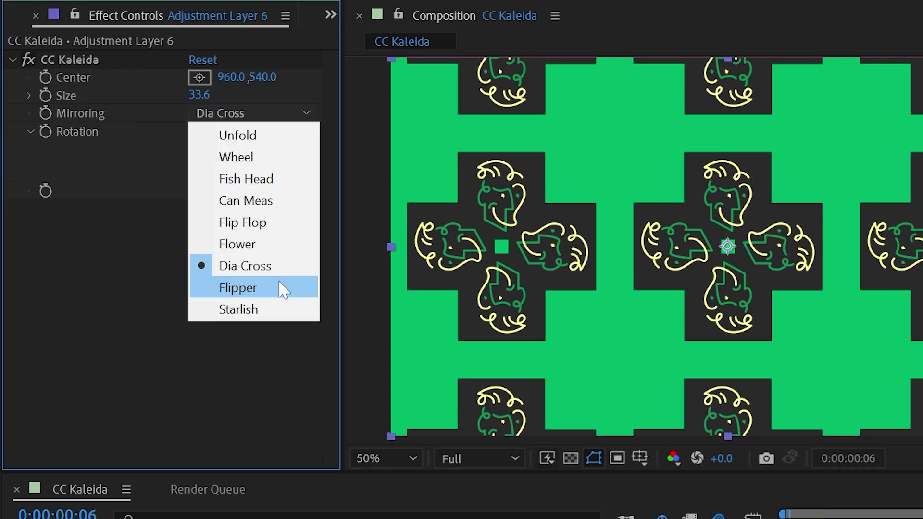
left_click(280, 287)
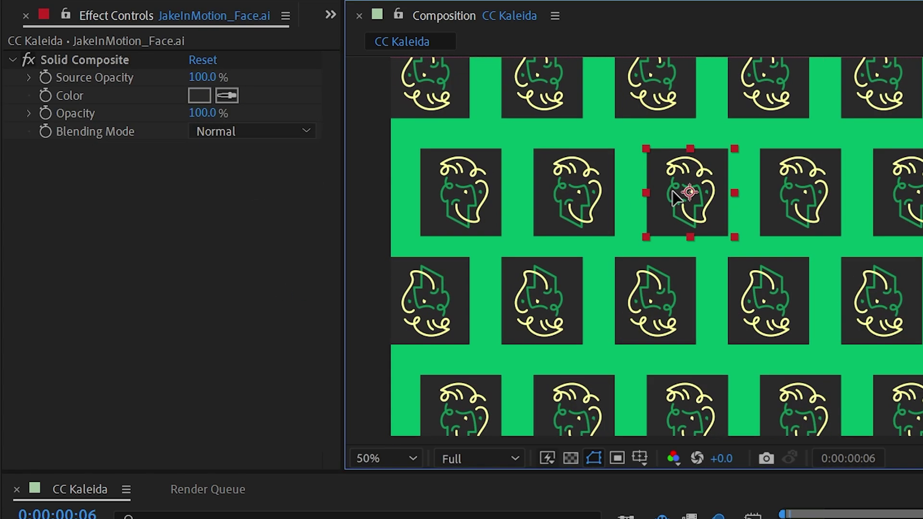
left_click_drag(686, 192, 660, 193)
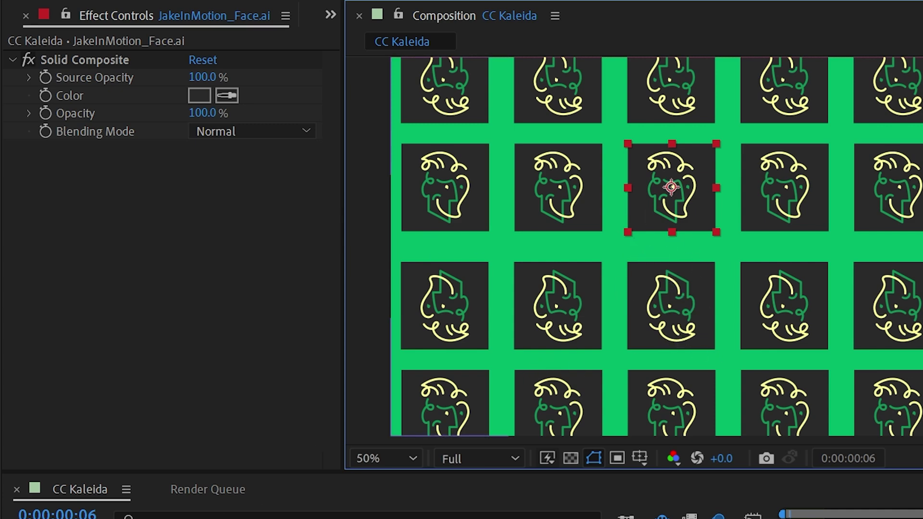
Set the CC Kaleida Mirroring mode on the adjustment layer to Starlish
left_click(696, 309)
left_click(254, 114)
left_click(269, 309)
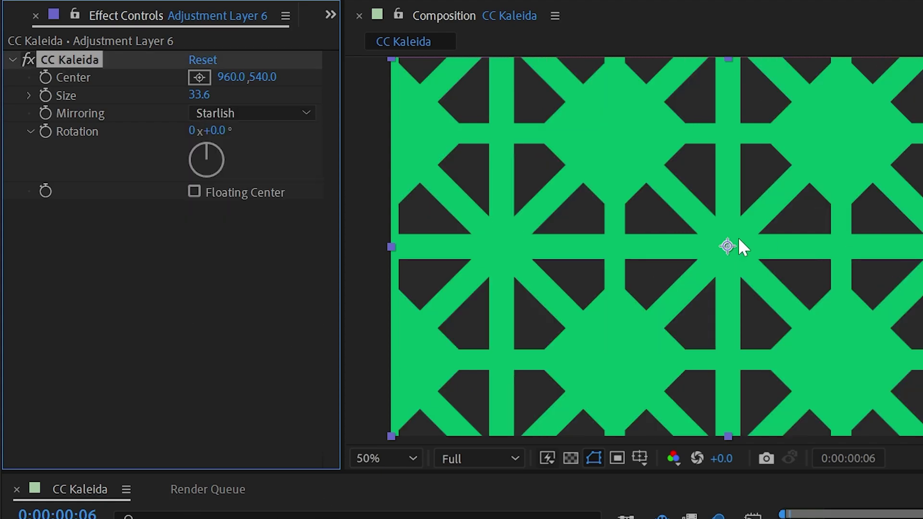
Drag the face logo into green-and-yellow star rosettes, then reselect Adjustment Layer 6
left_click_drag(725, 249, 701, 207)
left_click_drag(707, 136, 737, 153)
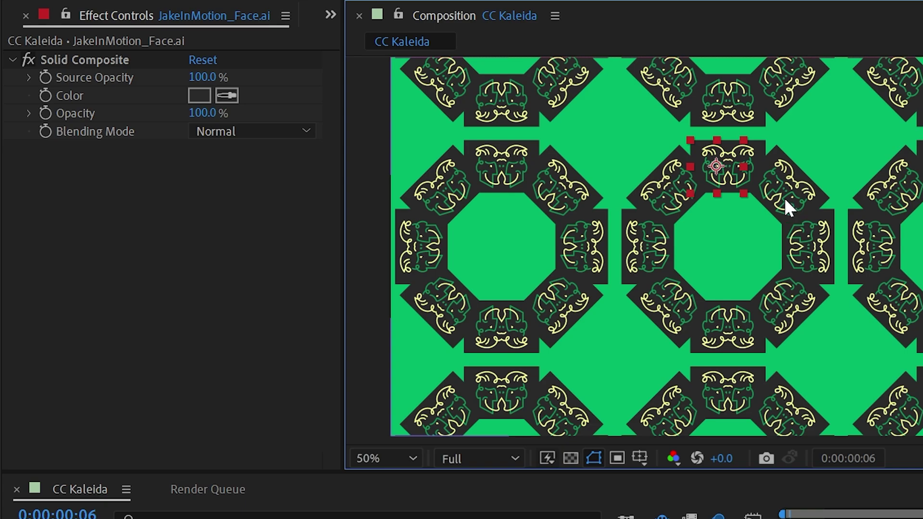
left_click_drag(721, 165, 707, 180)
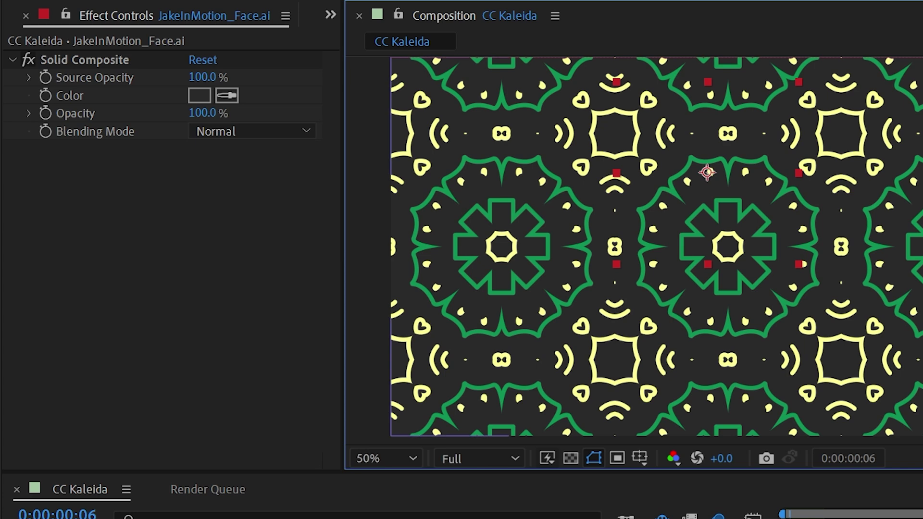
key("ctrl+Up")
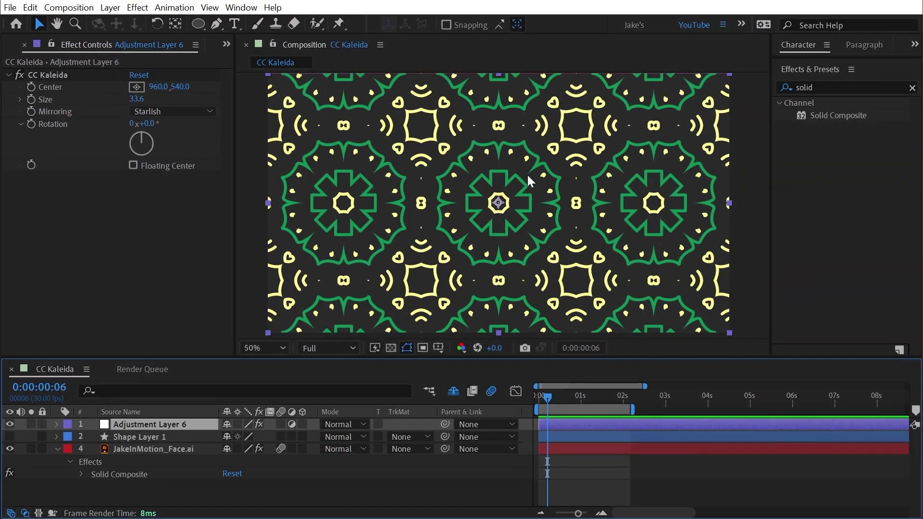
Turn on Floating Center and move the kaleidoscope centre to 996,601
left_click_drag(151, 123, 318, 121)
key("ctrl+z")
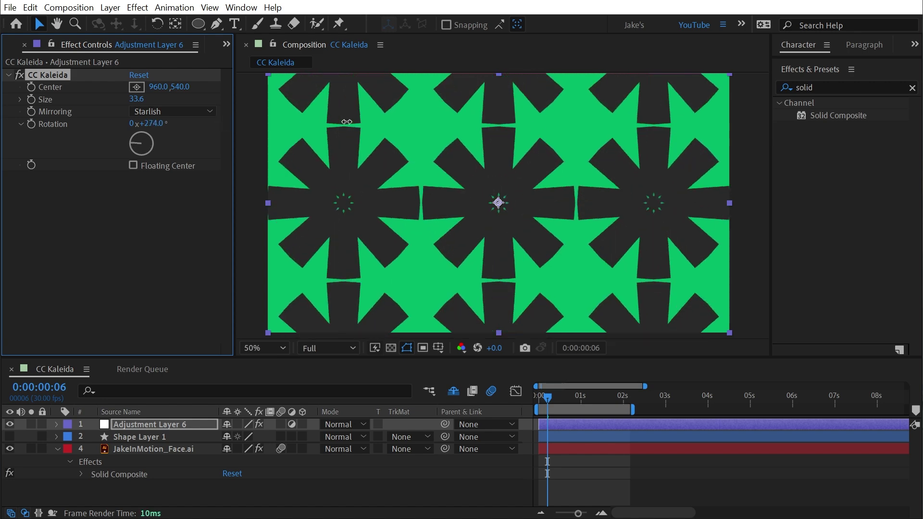
mouse_move(181, 87)
left_mouse_down()
mouse_move(342, 87)
mouse_move(194, 89)
left_mouse_up()
left_click(161, 169)
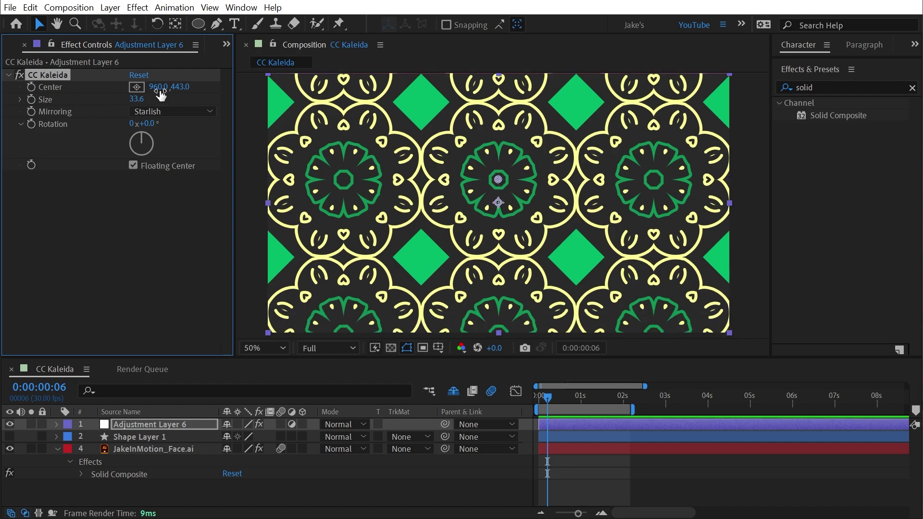
left_click_drag(500, 182, 507, 219)
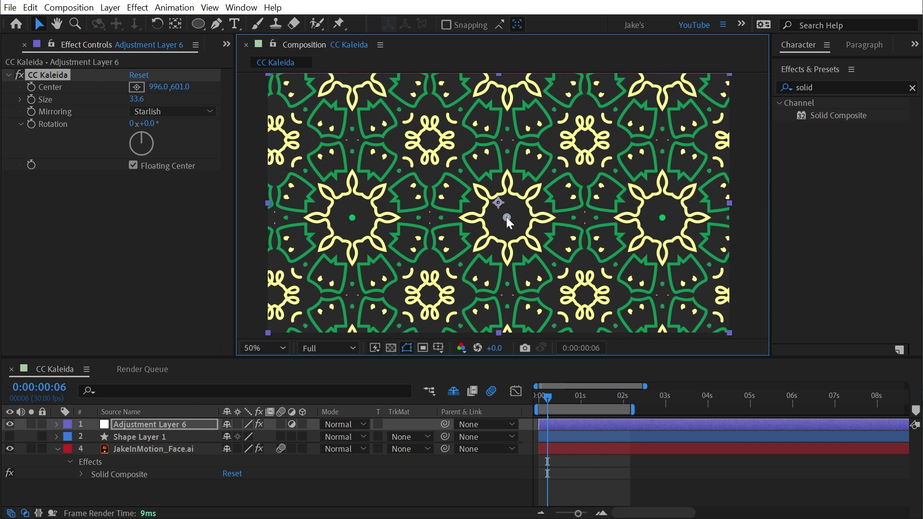
Switch CC Kaleida mirroring to Flower with a 20° rotation
left_click(163, 111)
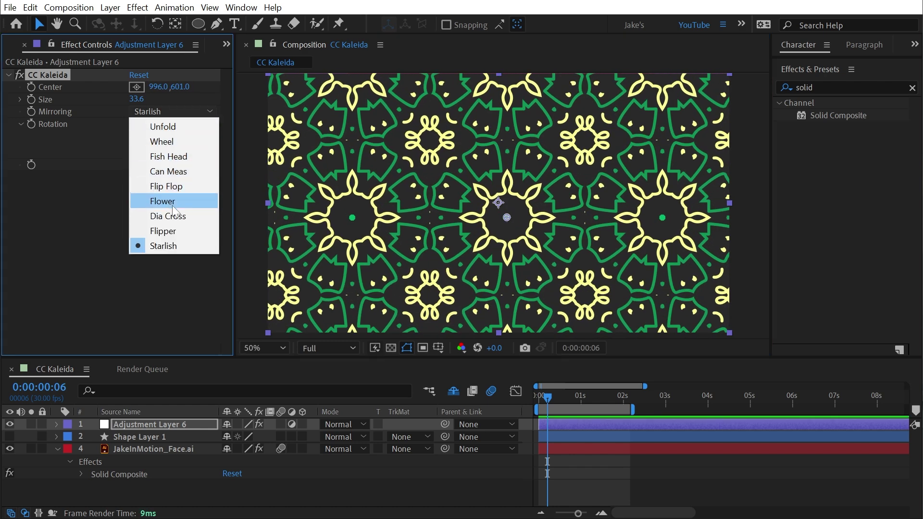
left_click(154, 201)
left_click_drag(147, 123, 164, 123)
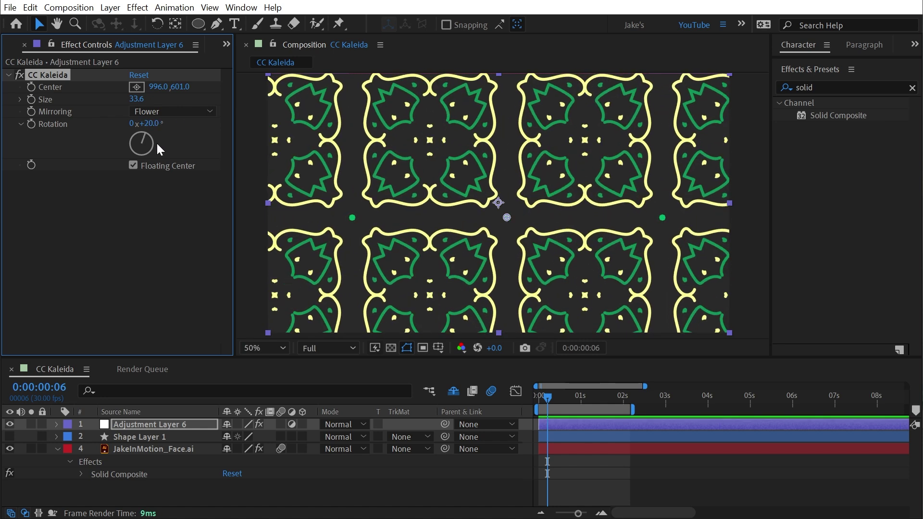